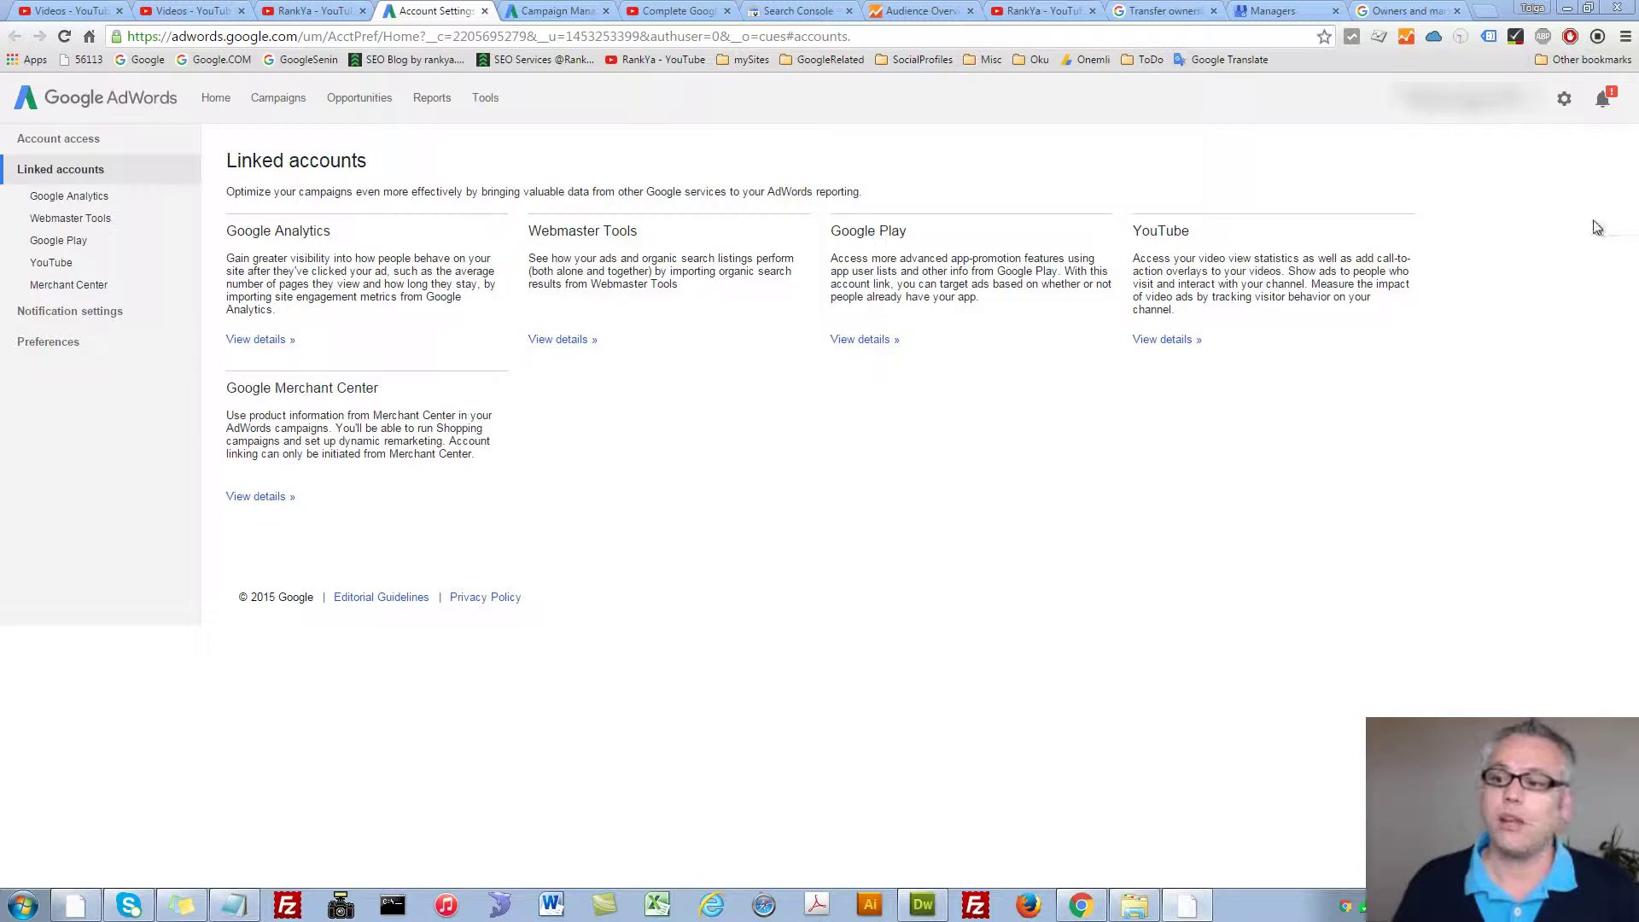
# Go to the account's linked accounts page and open the Webmaster Tools details.
pyautogui.click(1563, 104)
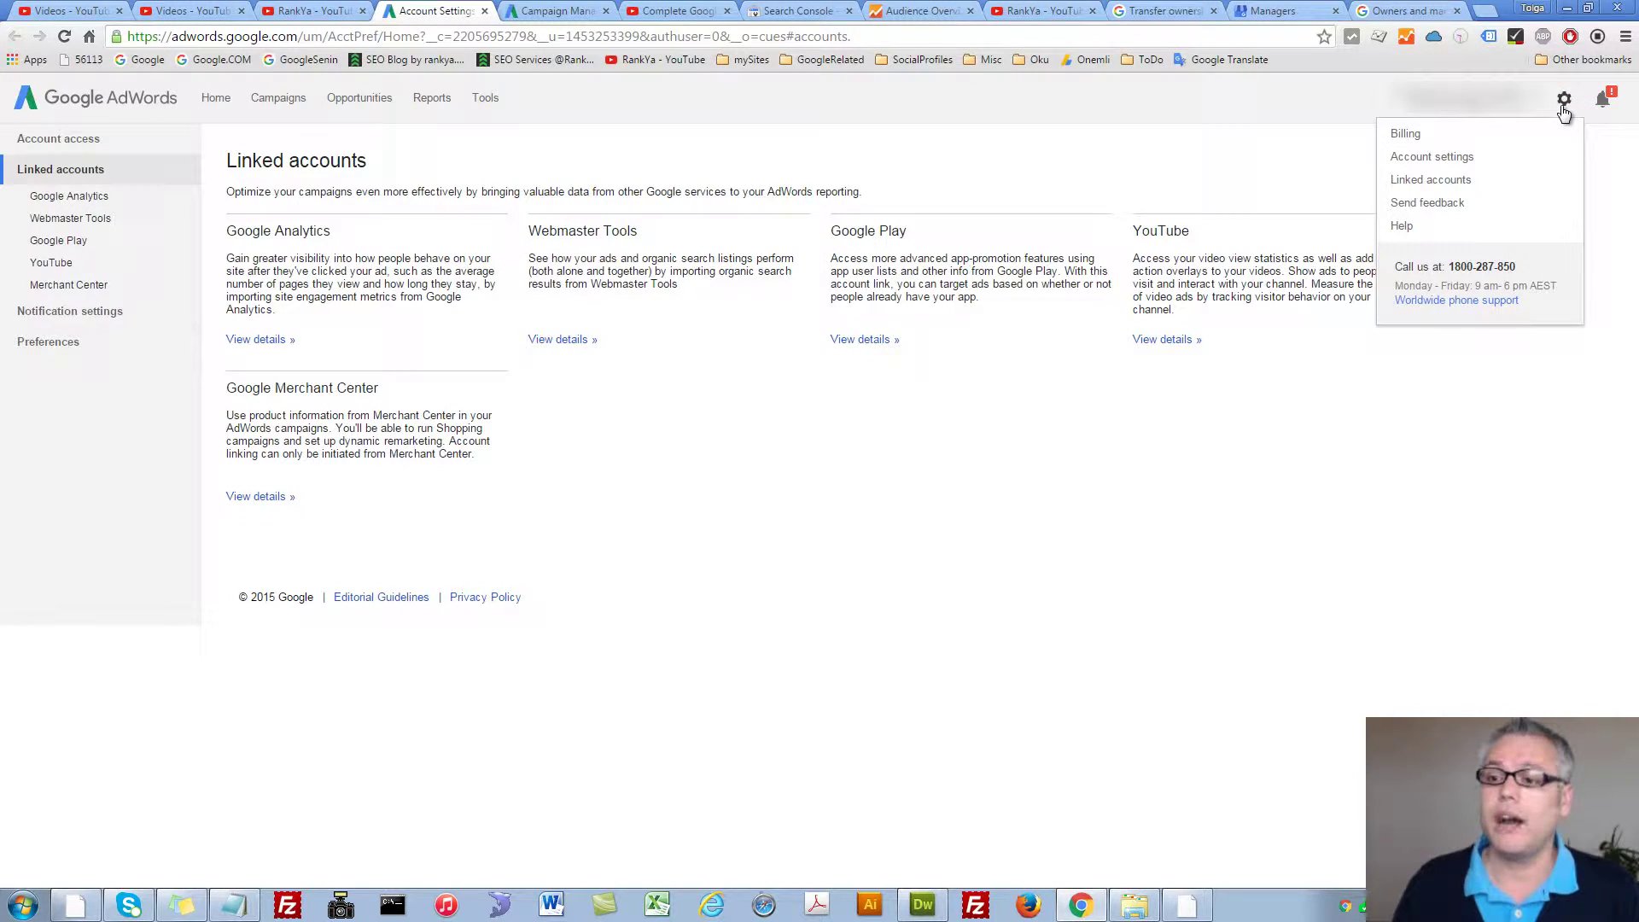
pyautogui.click(1435, 187)
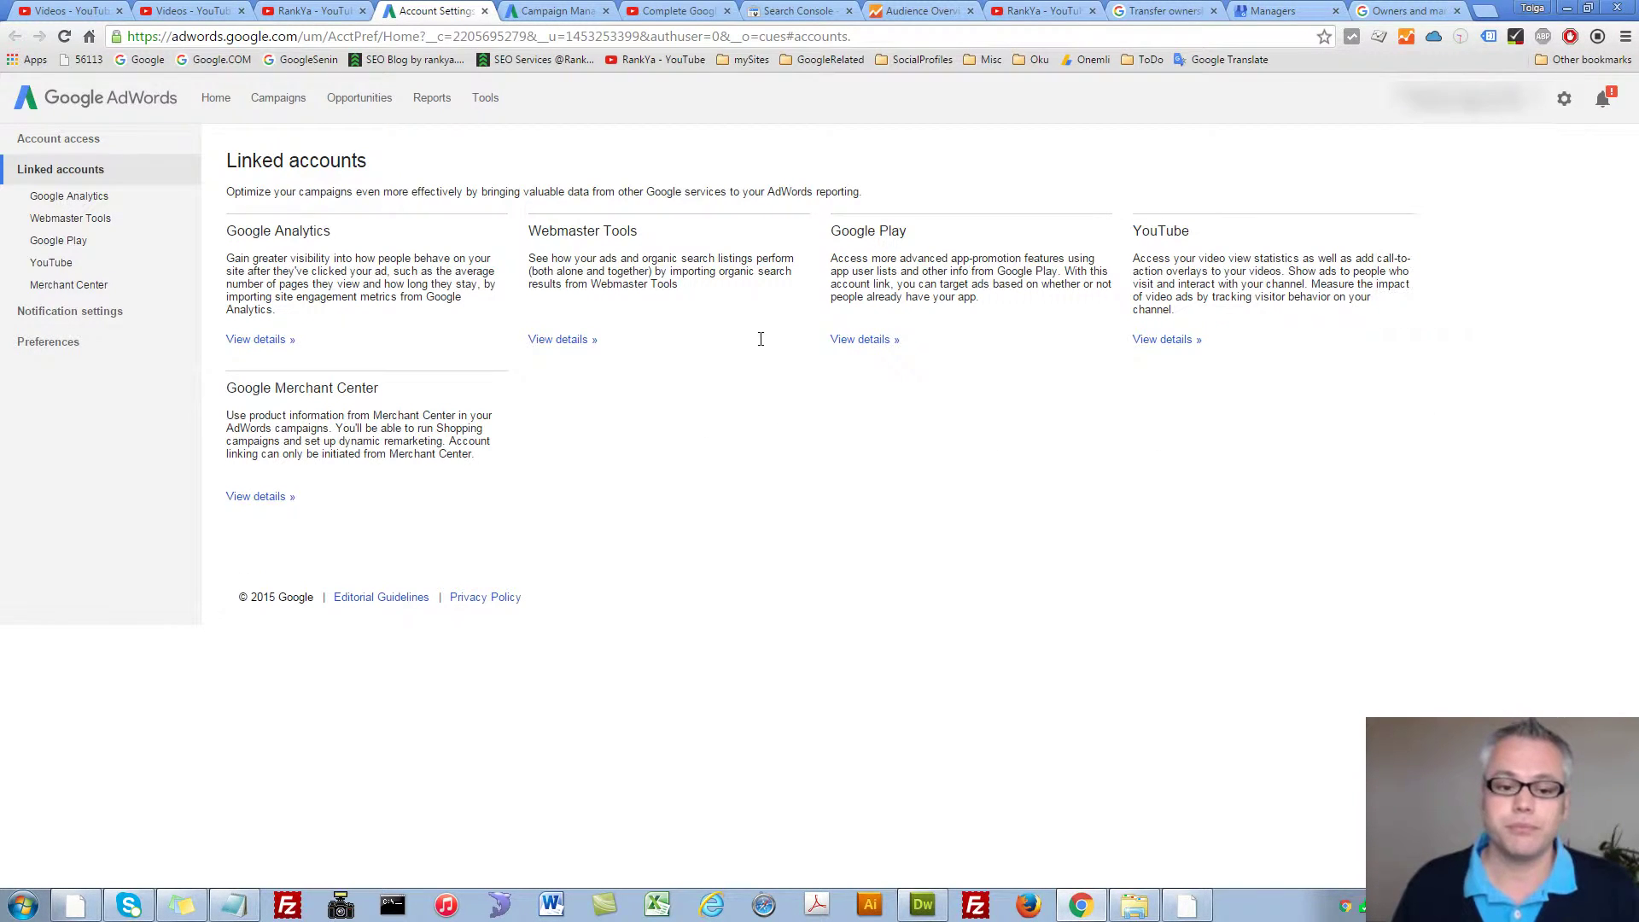
pyautogui.moveTo(529, 239); pyautogui.dragTo(650, 223)
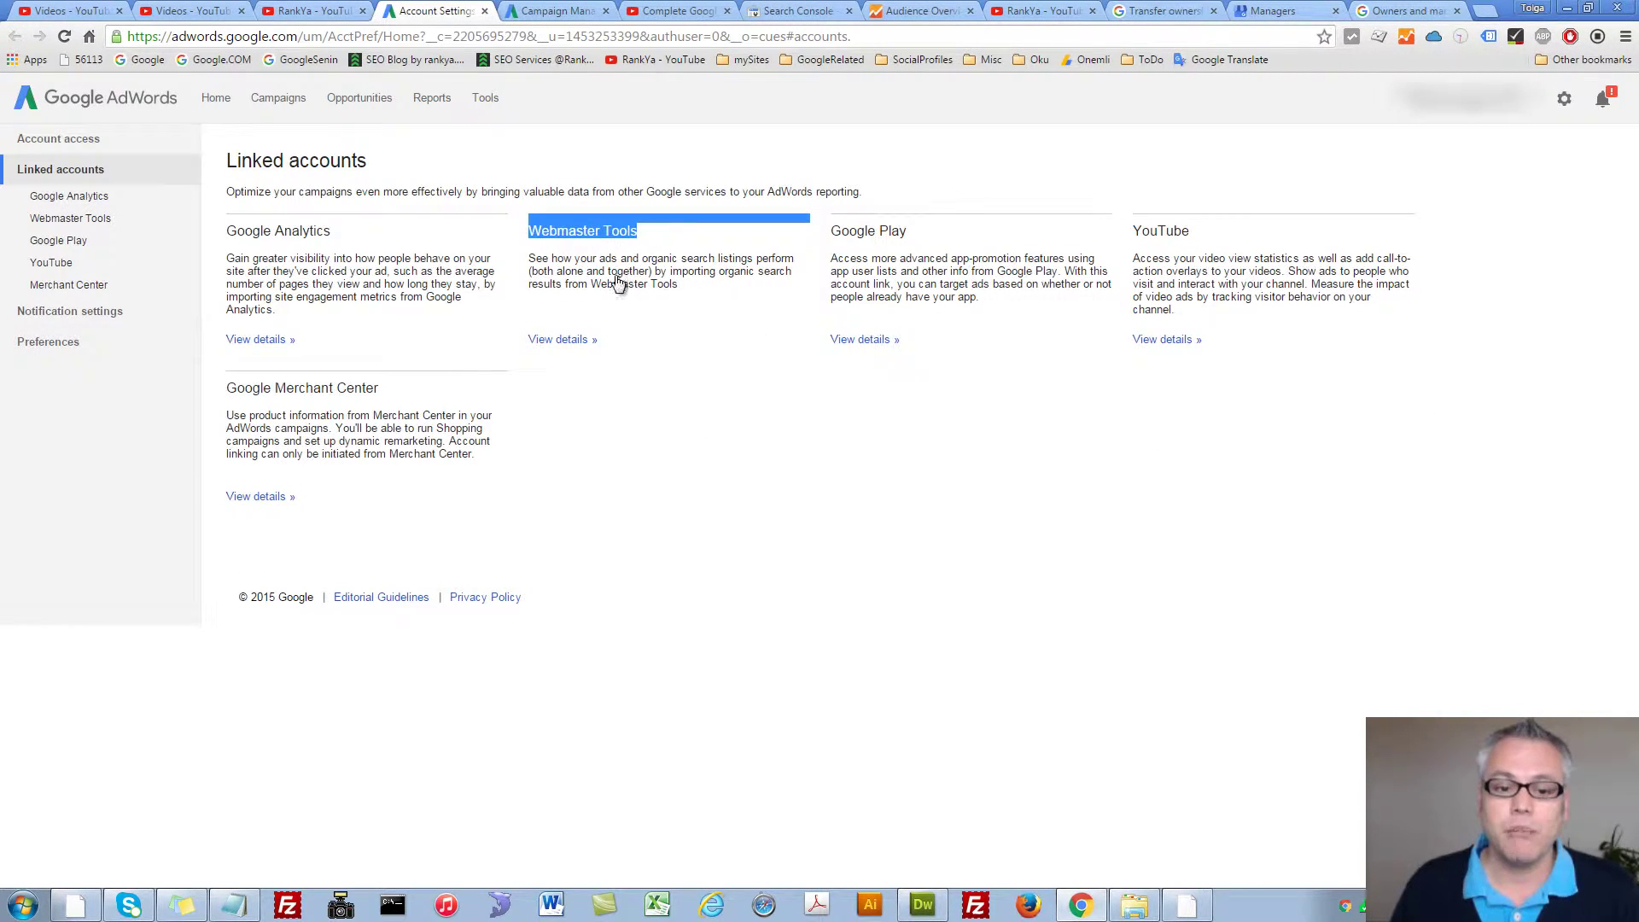
pyautogui.click(544, 341)
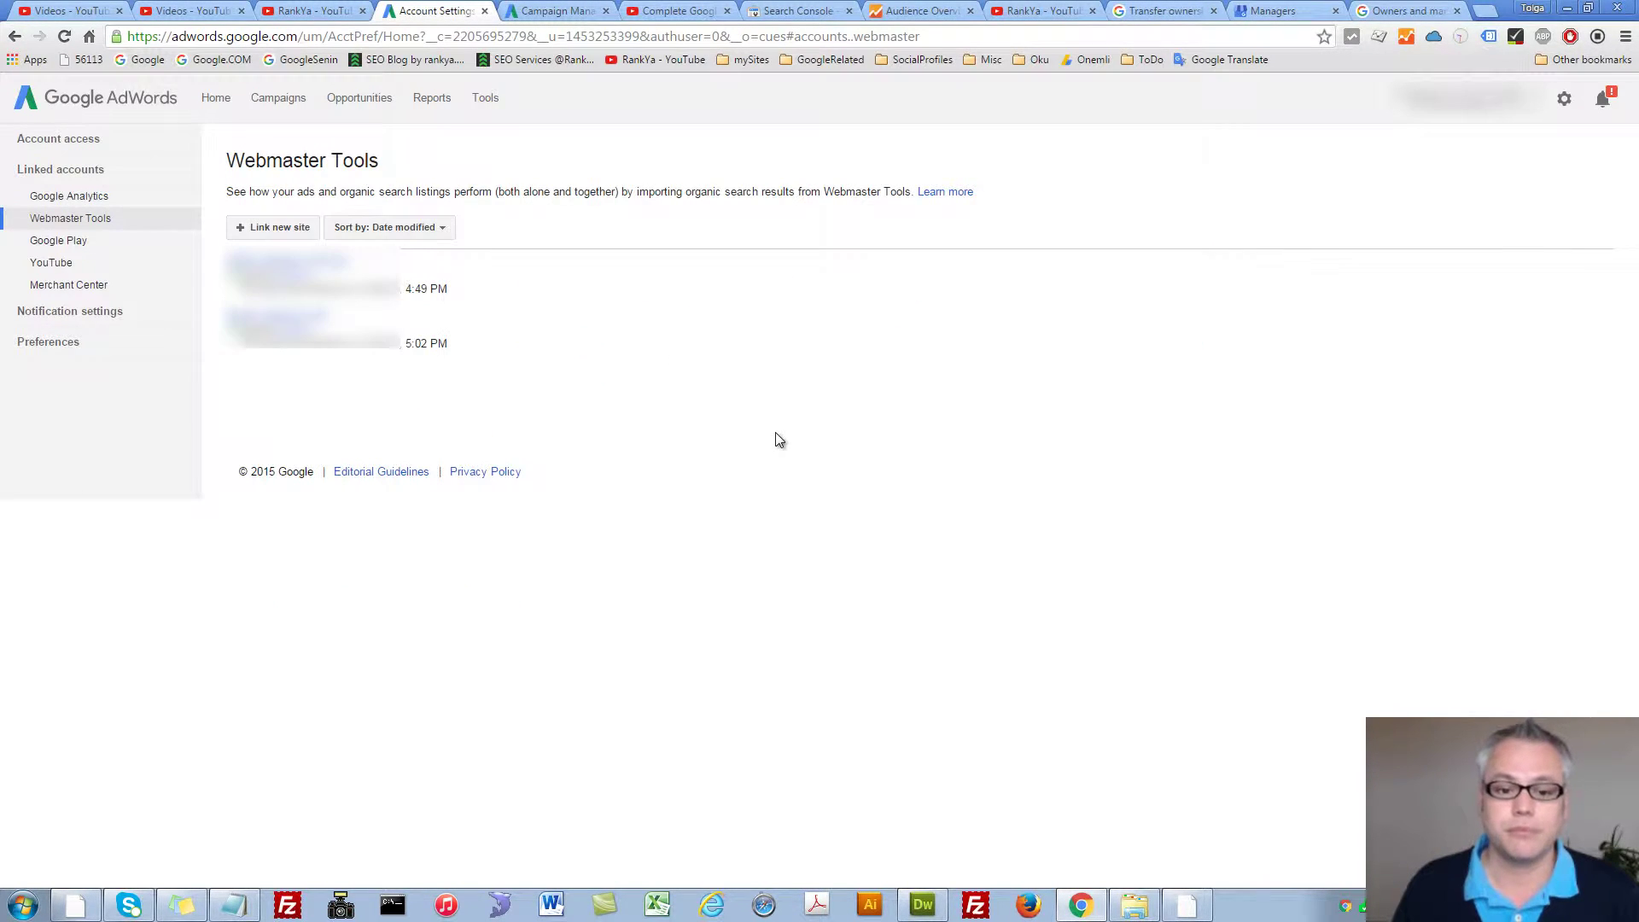
# Start linking a new site, dismiss the suggestions, and move to the training playlist.
pyautogui.click(285, 228)
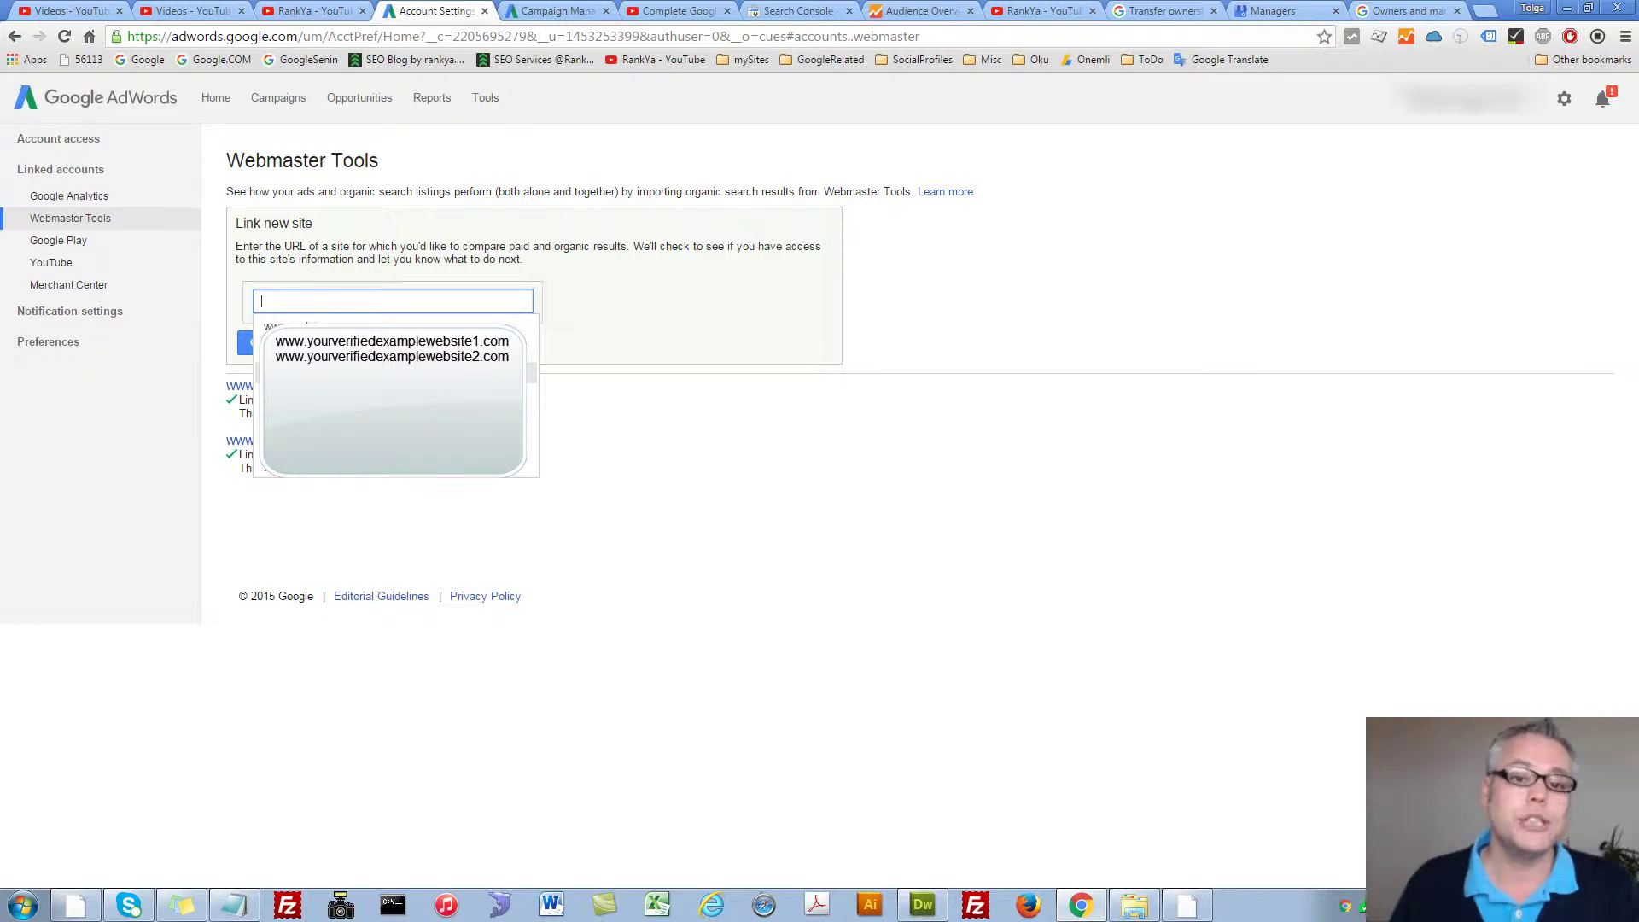
pyautogui.click(679, 147)
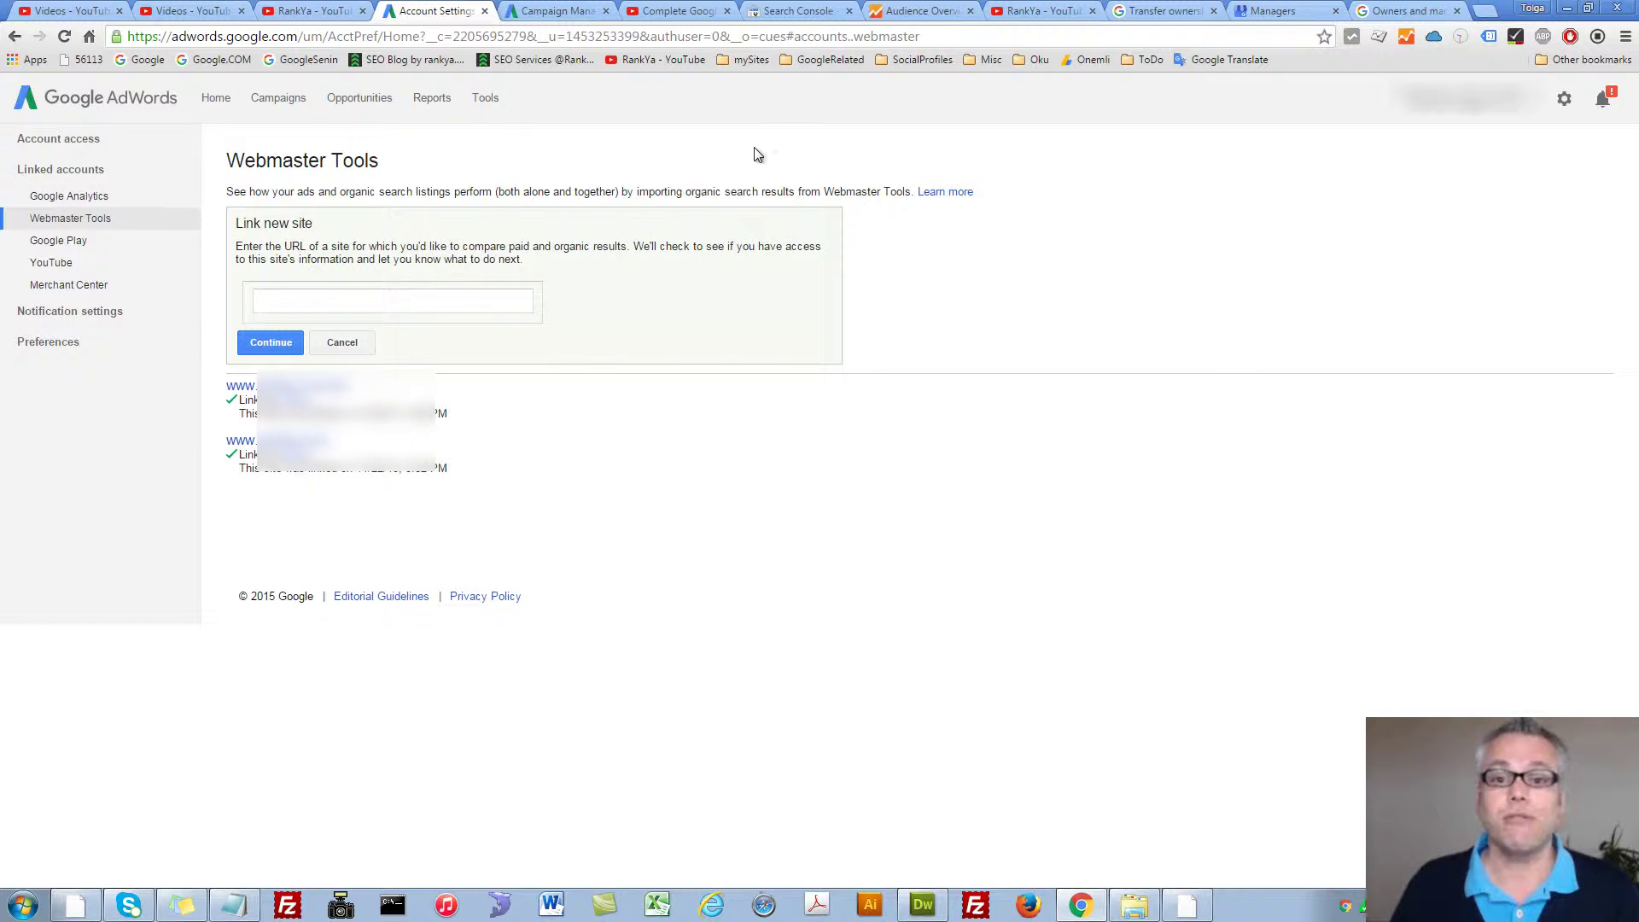
pyautogui.click(674, 9)
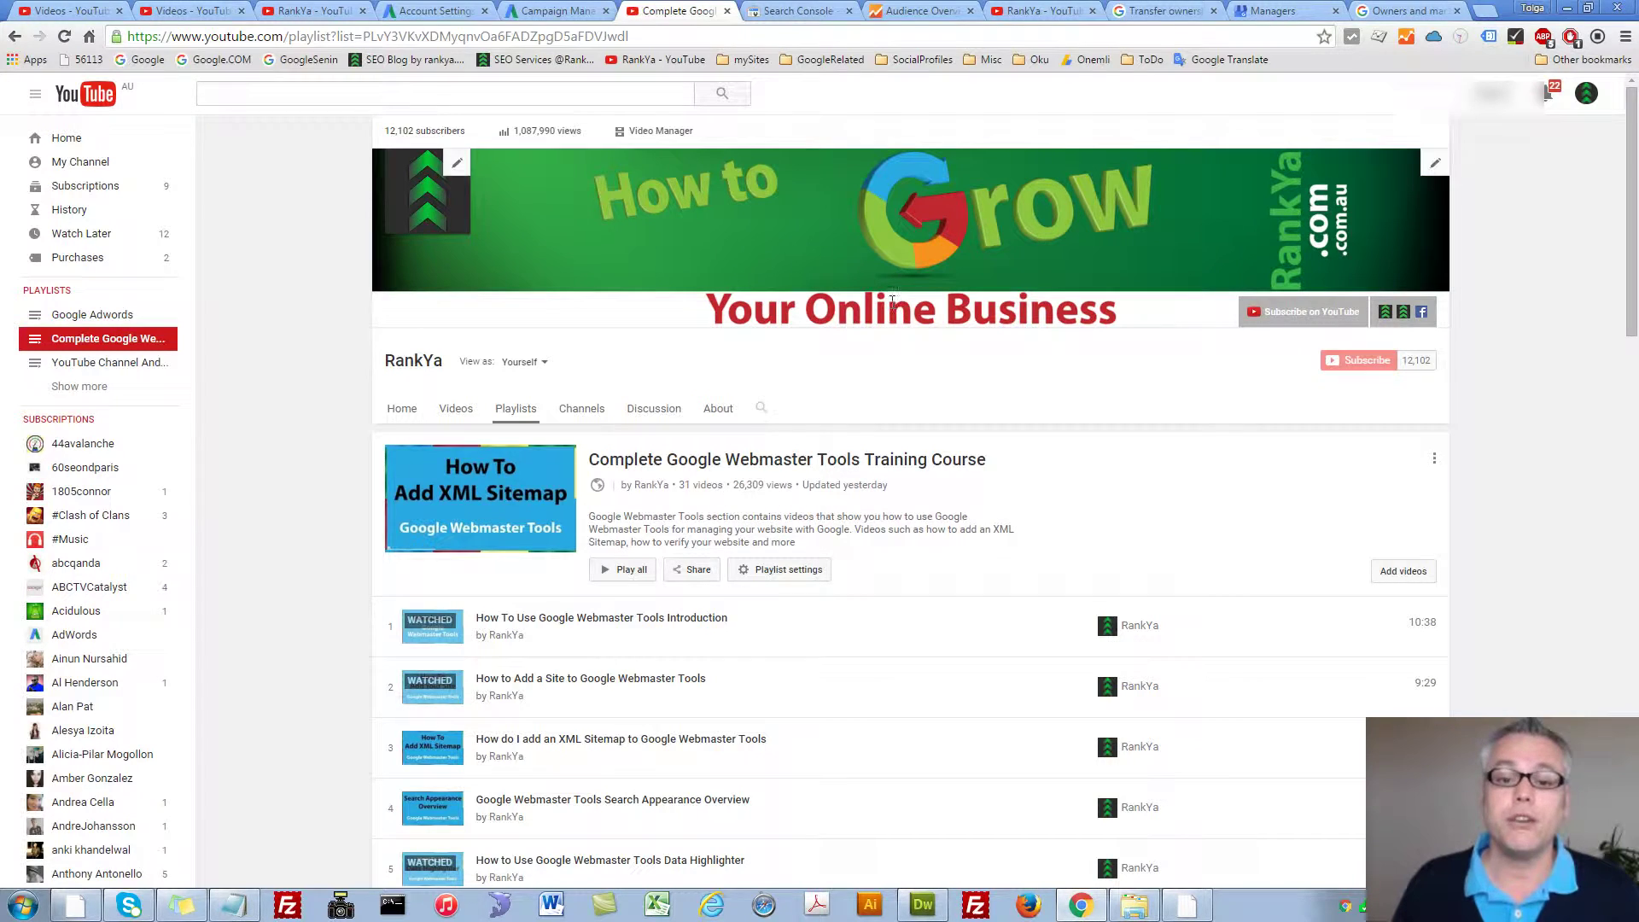
# Switch to the Search Console home page listing the eight website properties.
pyautogui.click(790, 12)
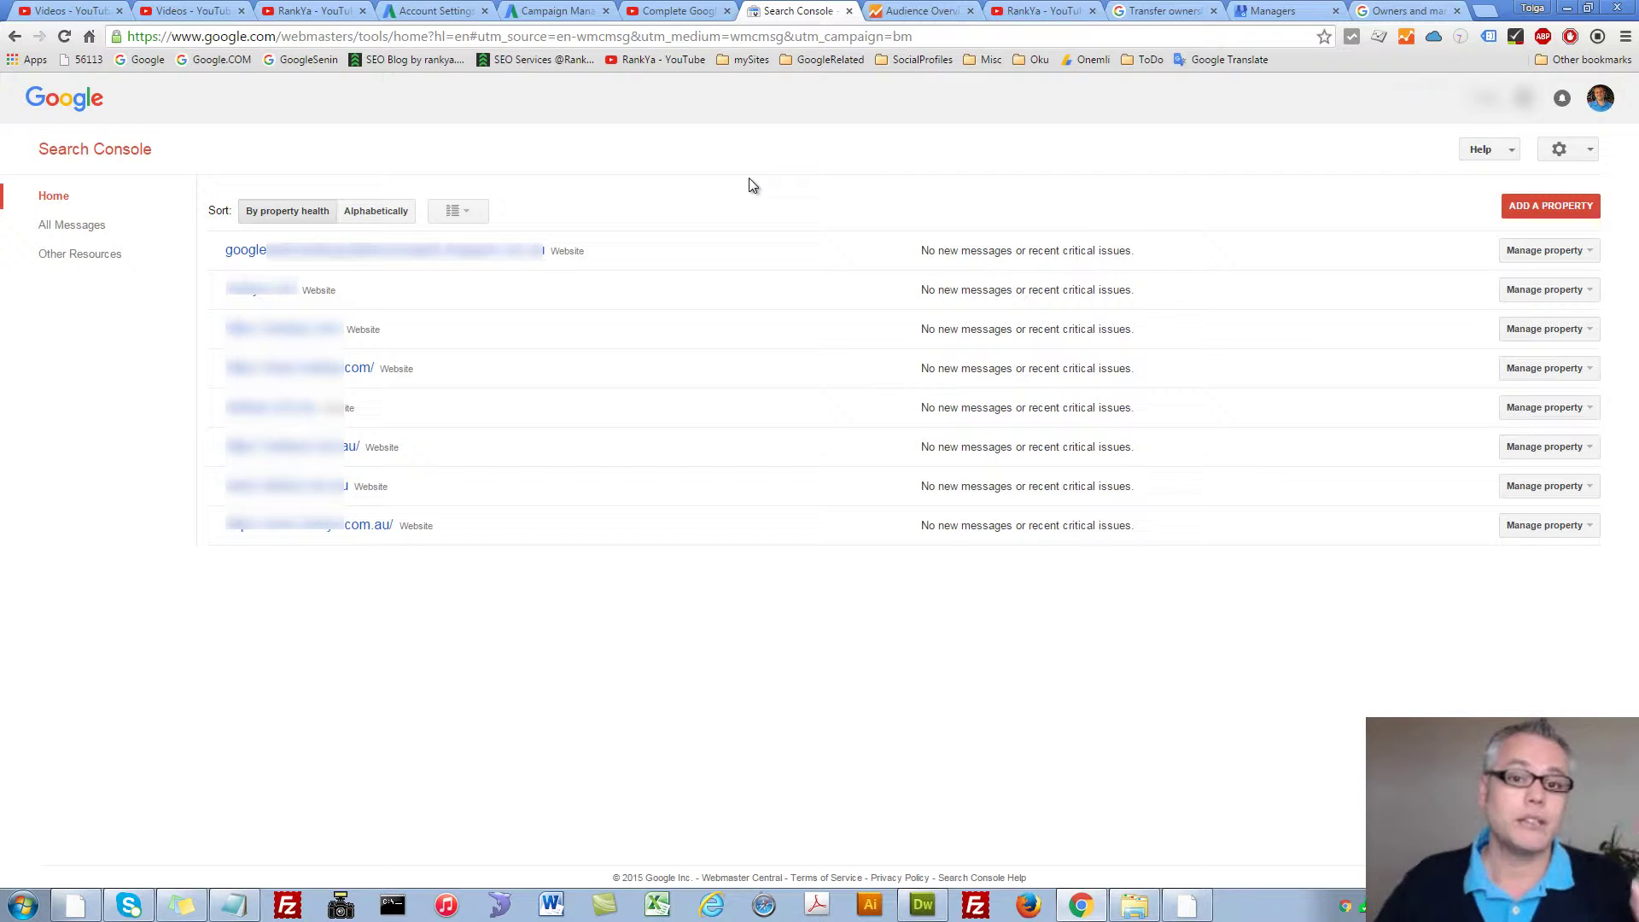
# Return to the AdWords All campaigns page showing the Dimensions Paid & organic view.
pyautogui.click(554, 11)
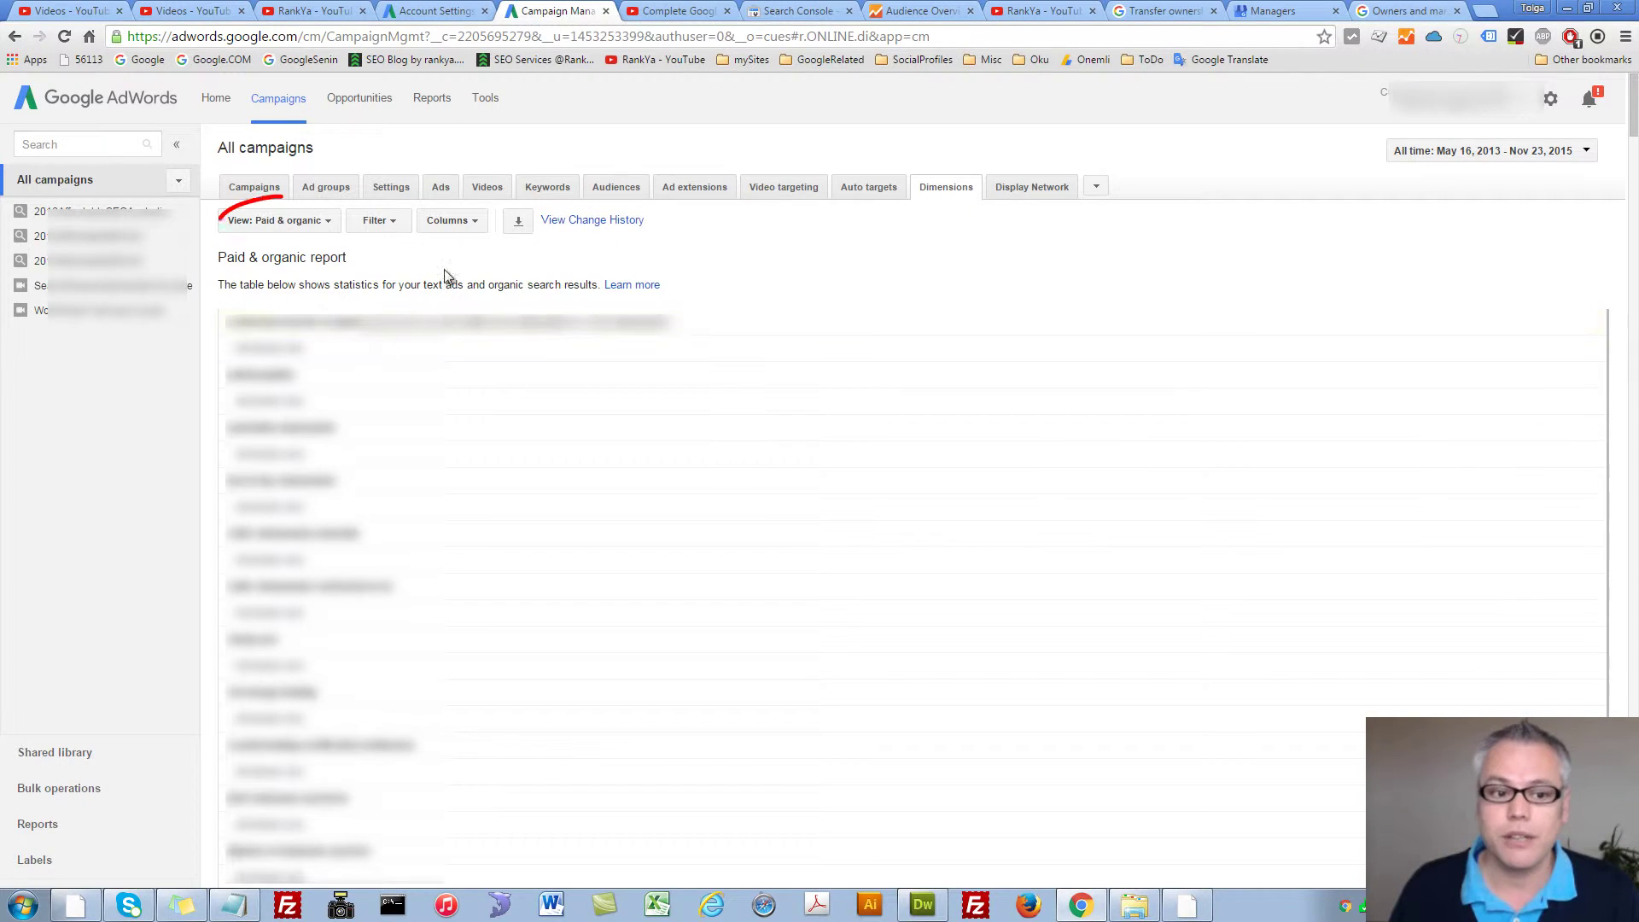
pyautogui.click(330, 226)
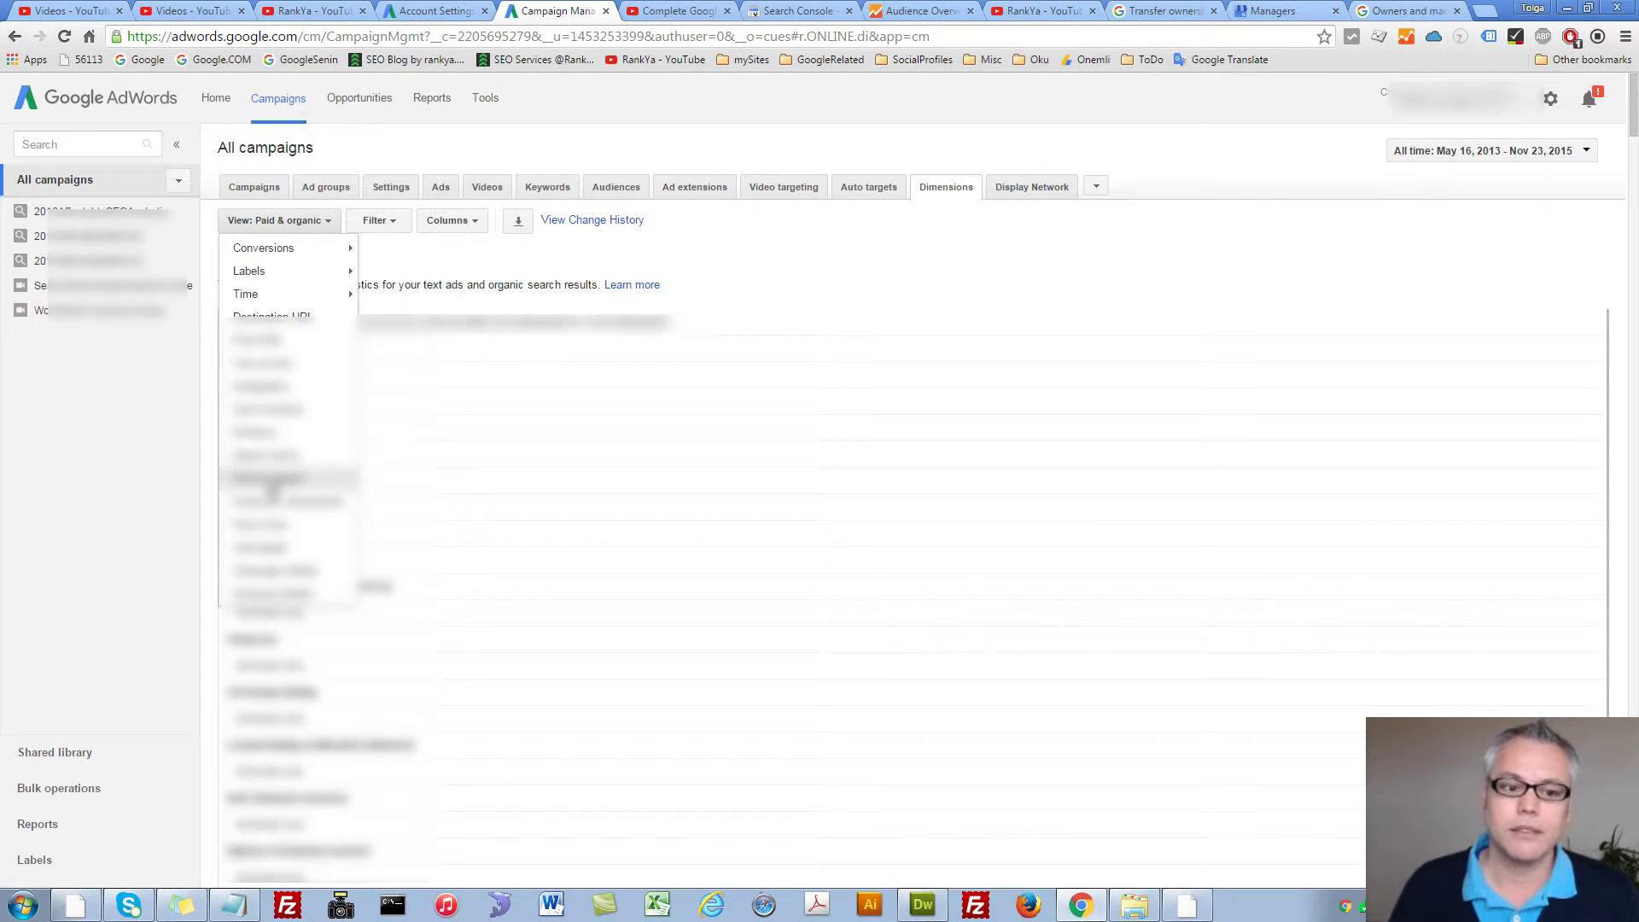
pyautogui.click(271, 485)
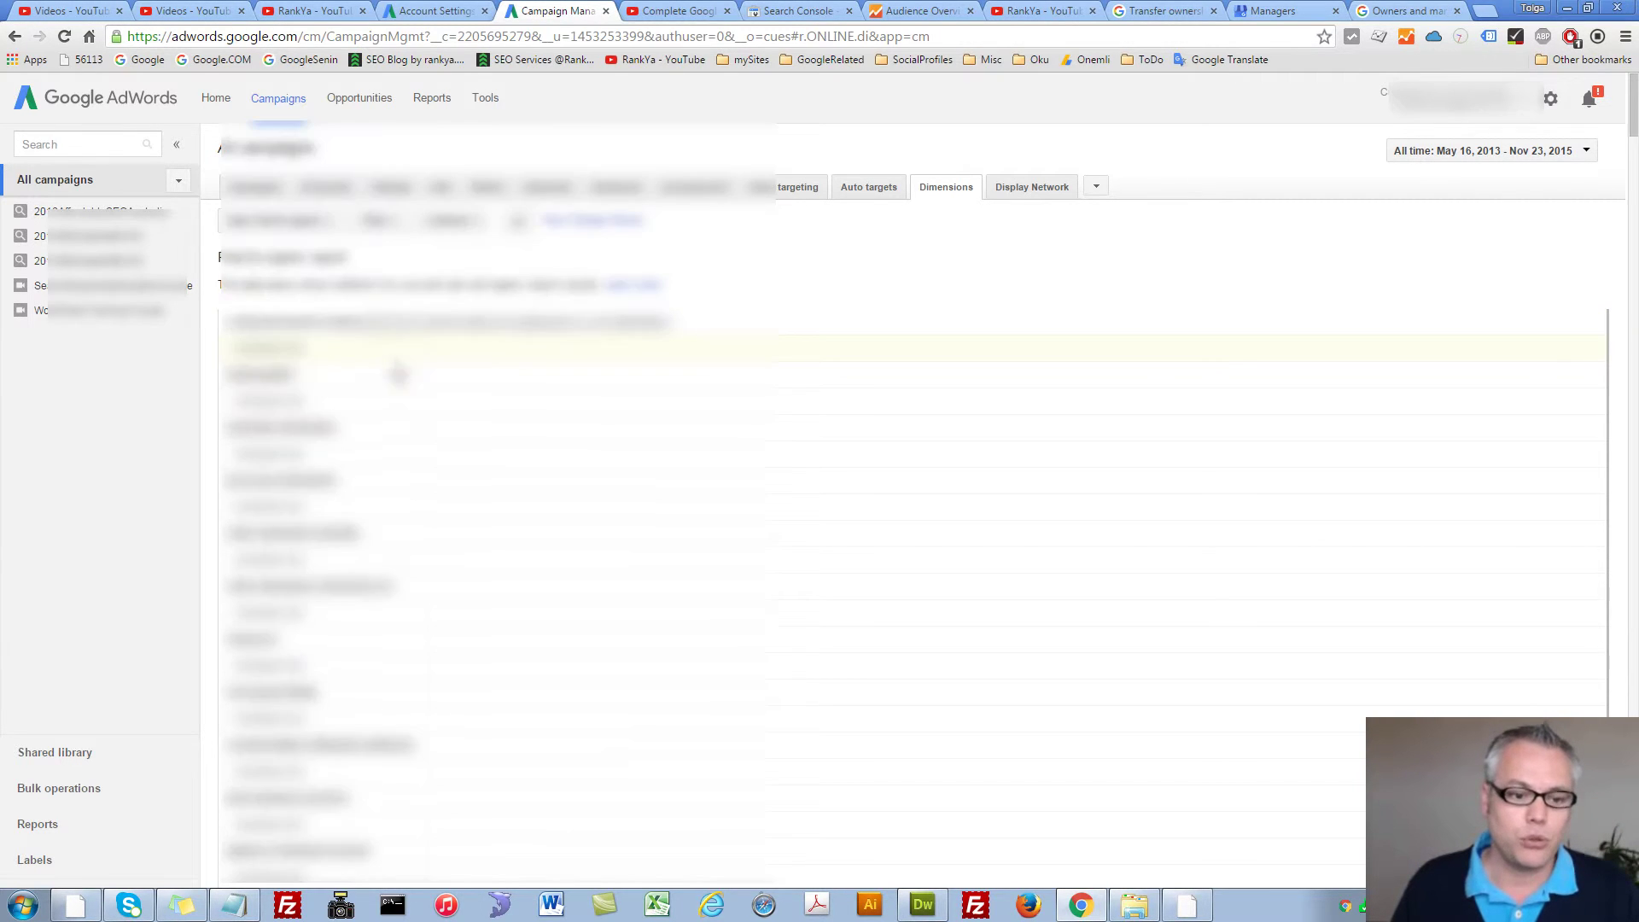
# Scroll the Paid & organic report down to the keyword's three result-type categories.
pyautogui.scroll(-3, 531, 408)
pyautogui.scroll(-3, 531, 408)
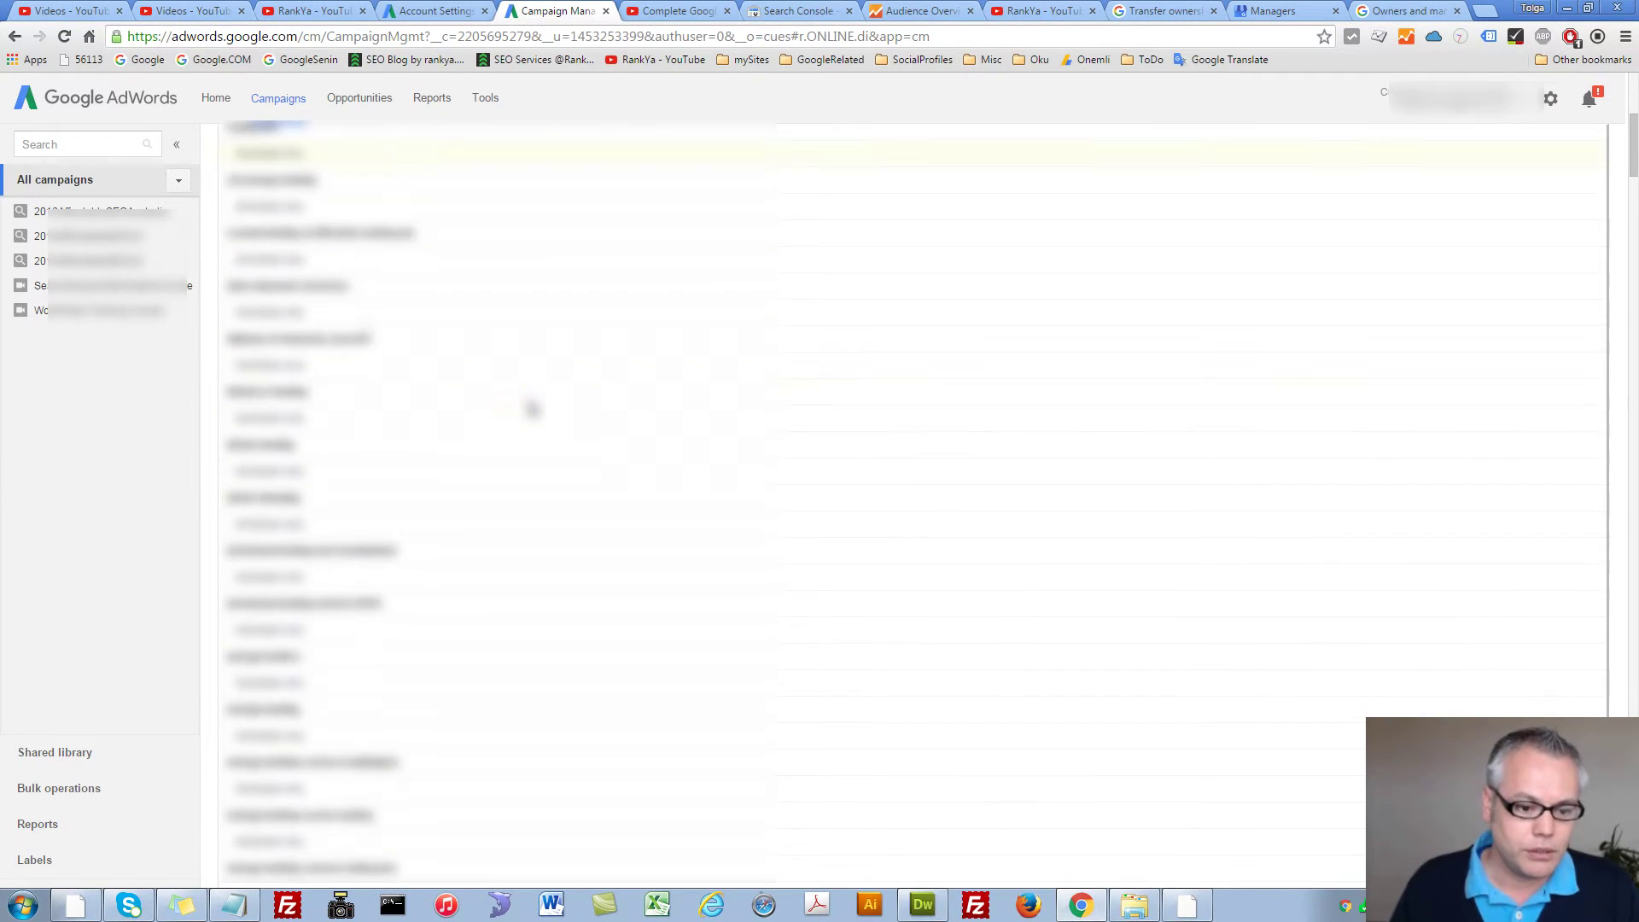
pyautogui.scroll(-3, 531, 408)
pyautogui.scroll(-3, 531, 408)
pyautogui.scroll(-3, 531, 408)
pyautogui.scroll(-3, 531, 408)
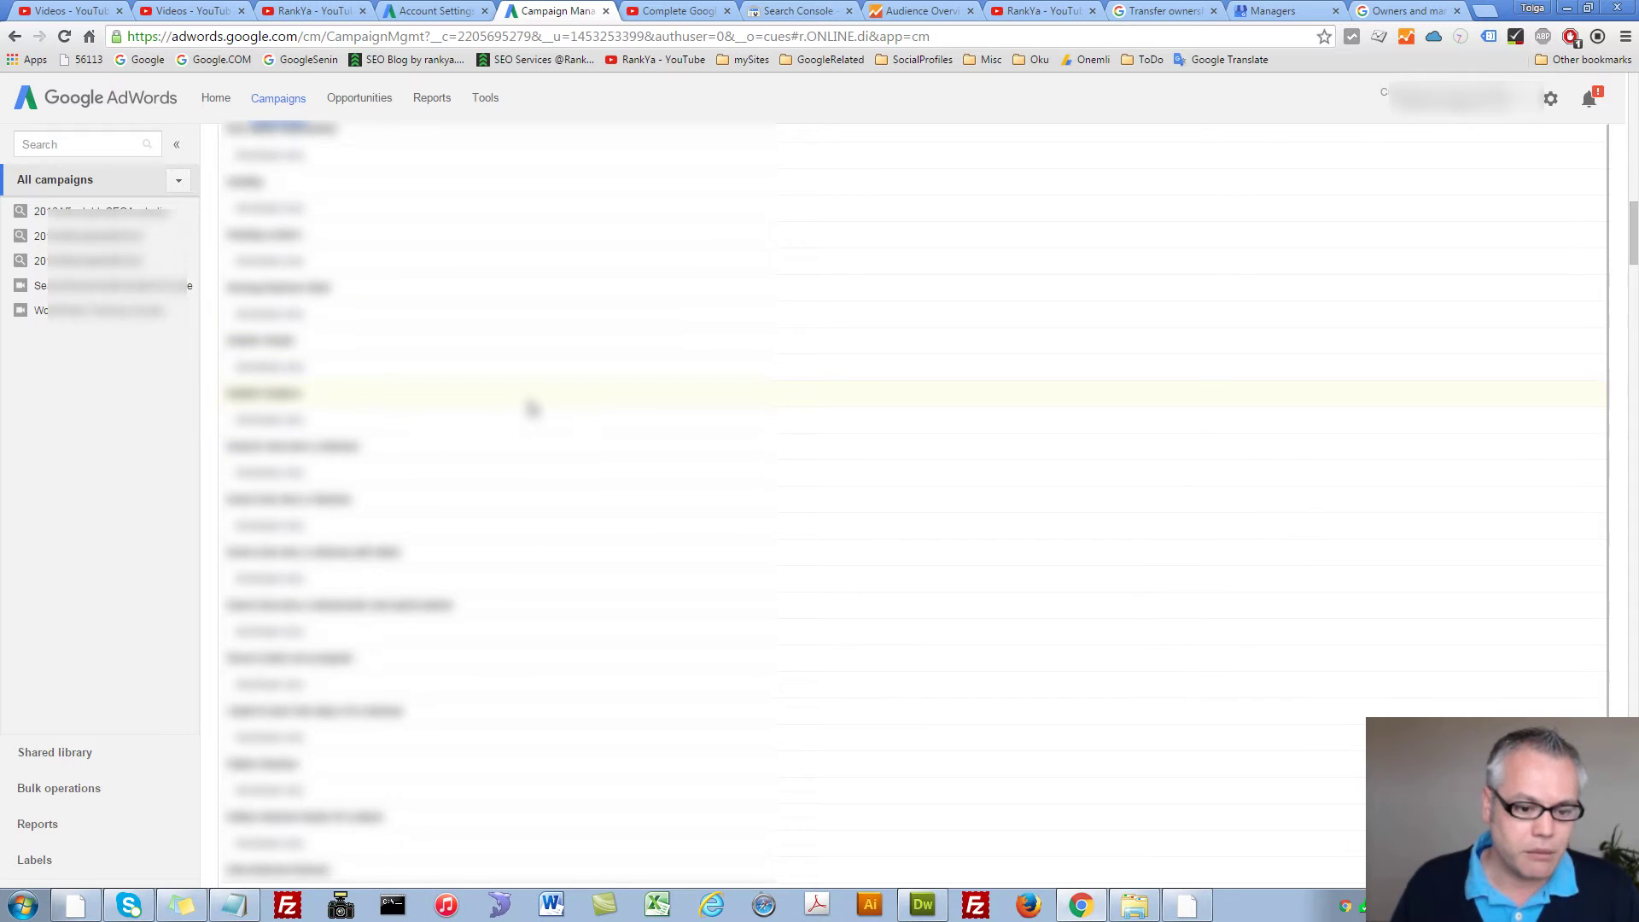
pyautogui.scroll(-3, 531, 408)
pyautogui.scroll(-3, 531, 408)
pyautogui.scroll(-3, 531, 408)
pyautogui.scroll(-3, 531, 410)
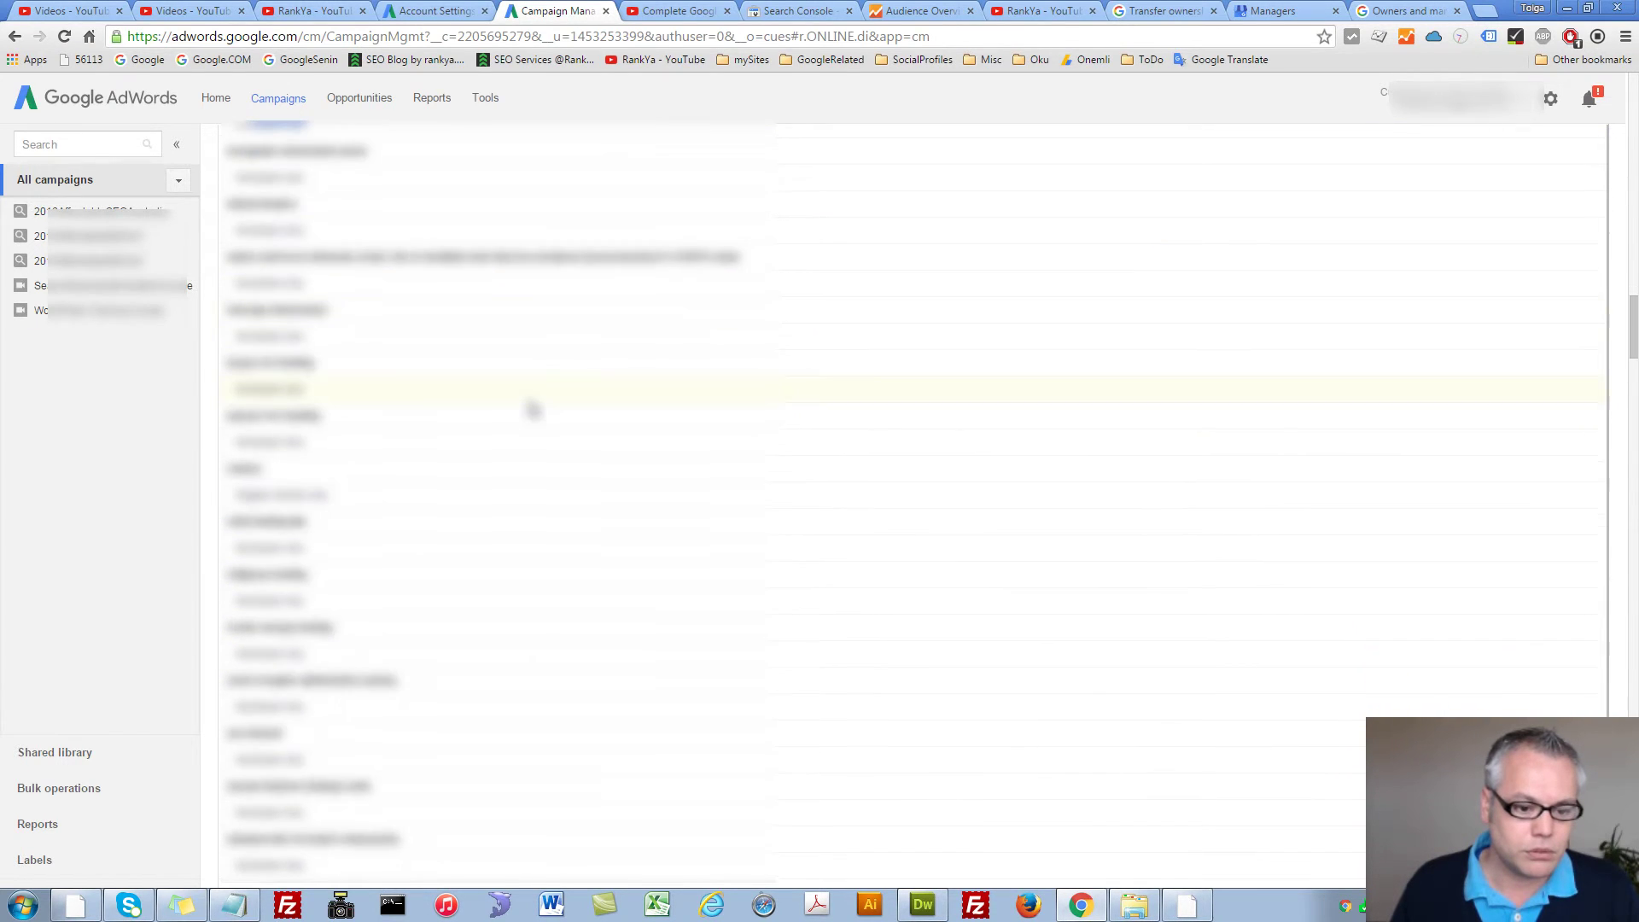
pyautogui.scroll(-2, 531, 409)
pyautogui.moveTo(239, 469)
pyautogui.mouseDown()
pyautogui.moveTo(329, 469)
pyautogui.moveTo(340, 527)
pyautogui.mouseUp()
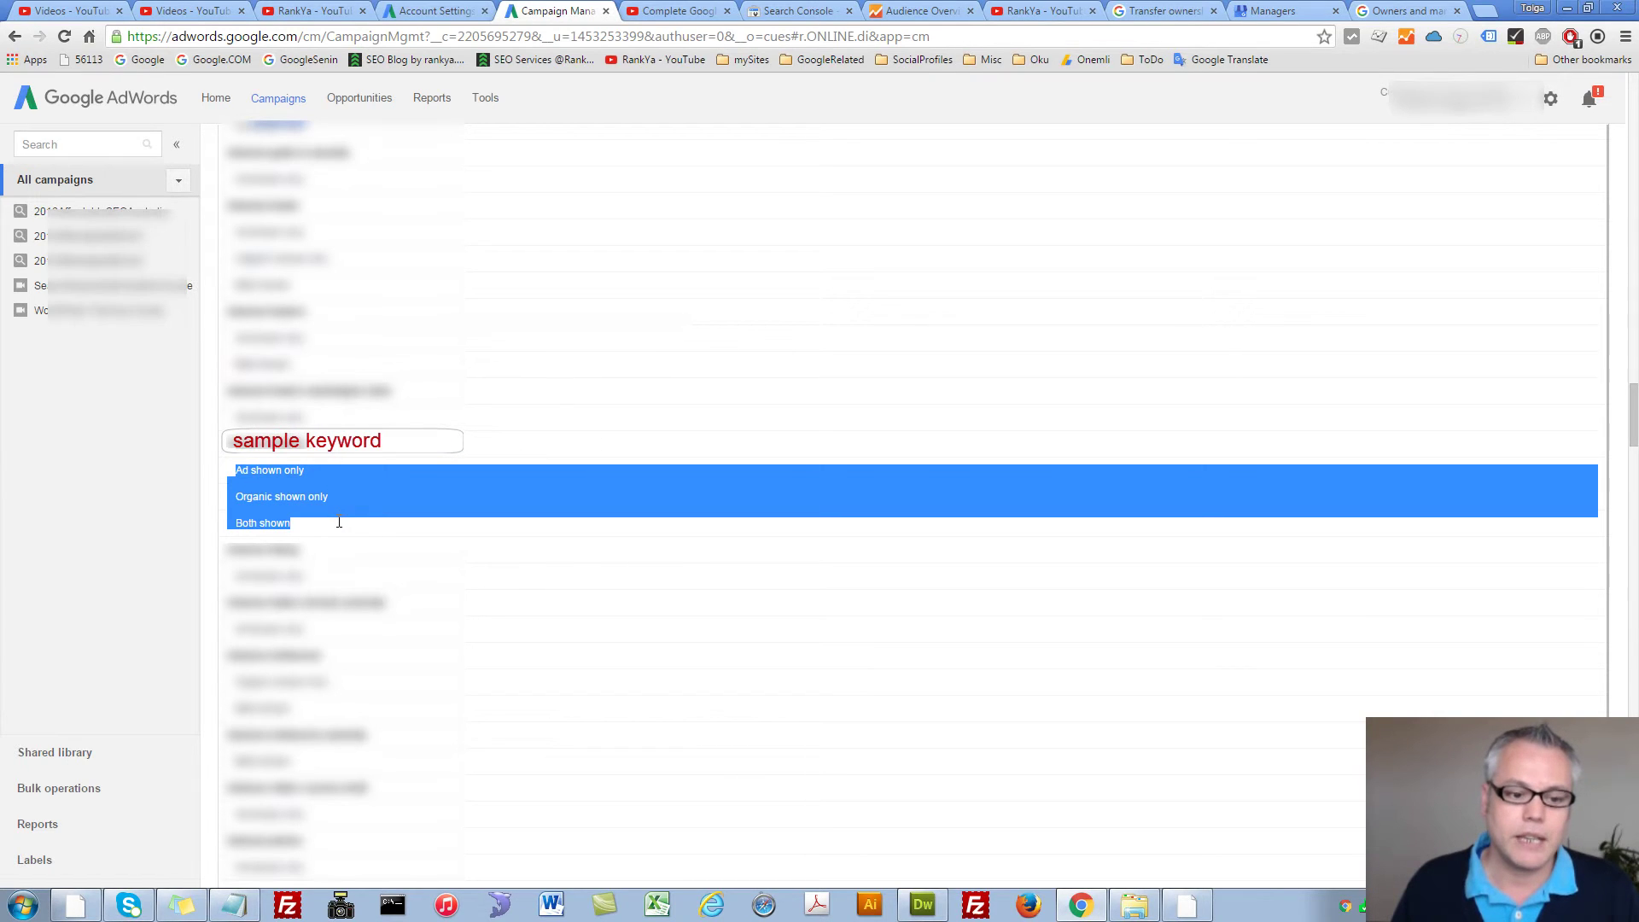
pyautogui.click(312, 520)
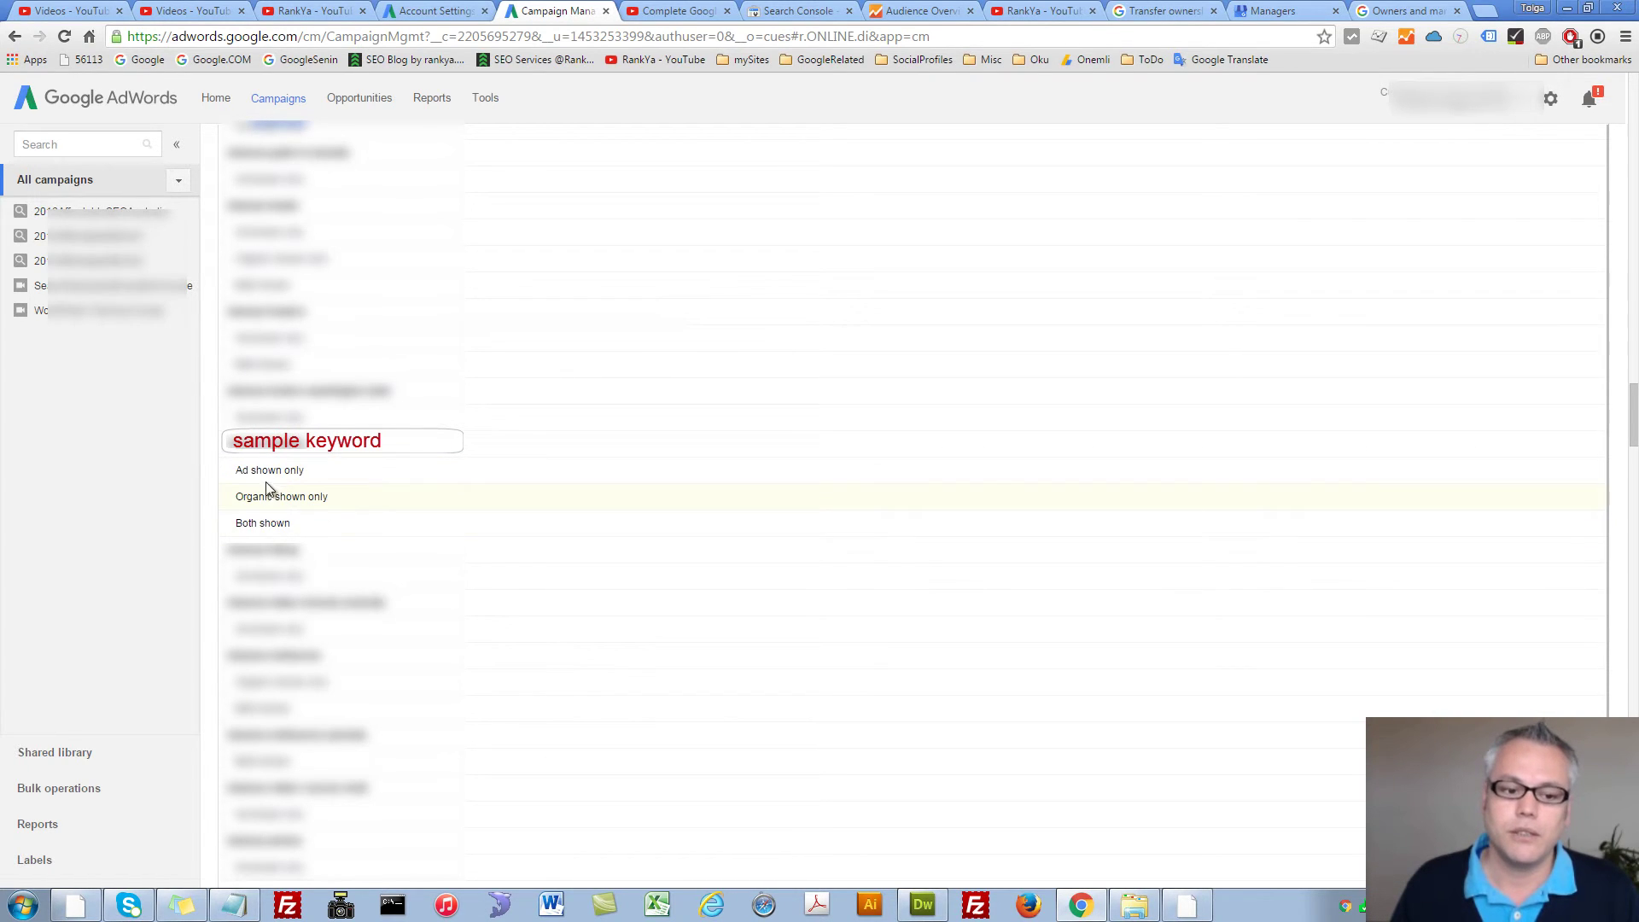
# Highlight Ad shown only, Organic shown only and Both shown, then visit the RankYa channel.
pyautogui.moveTo(236, 470); pyautogui.dragTo(285, 470)
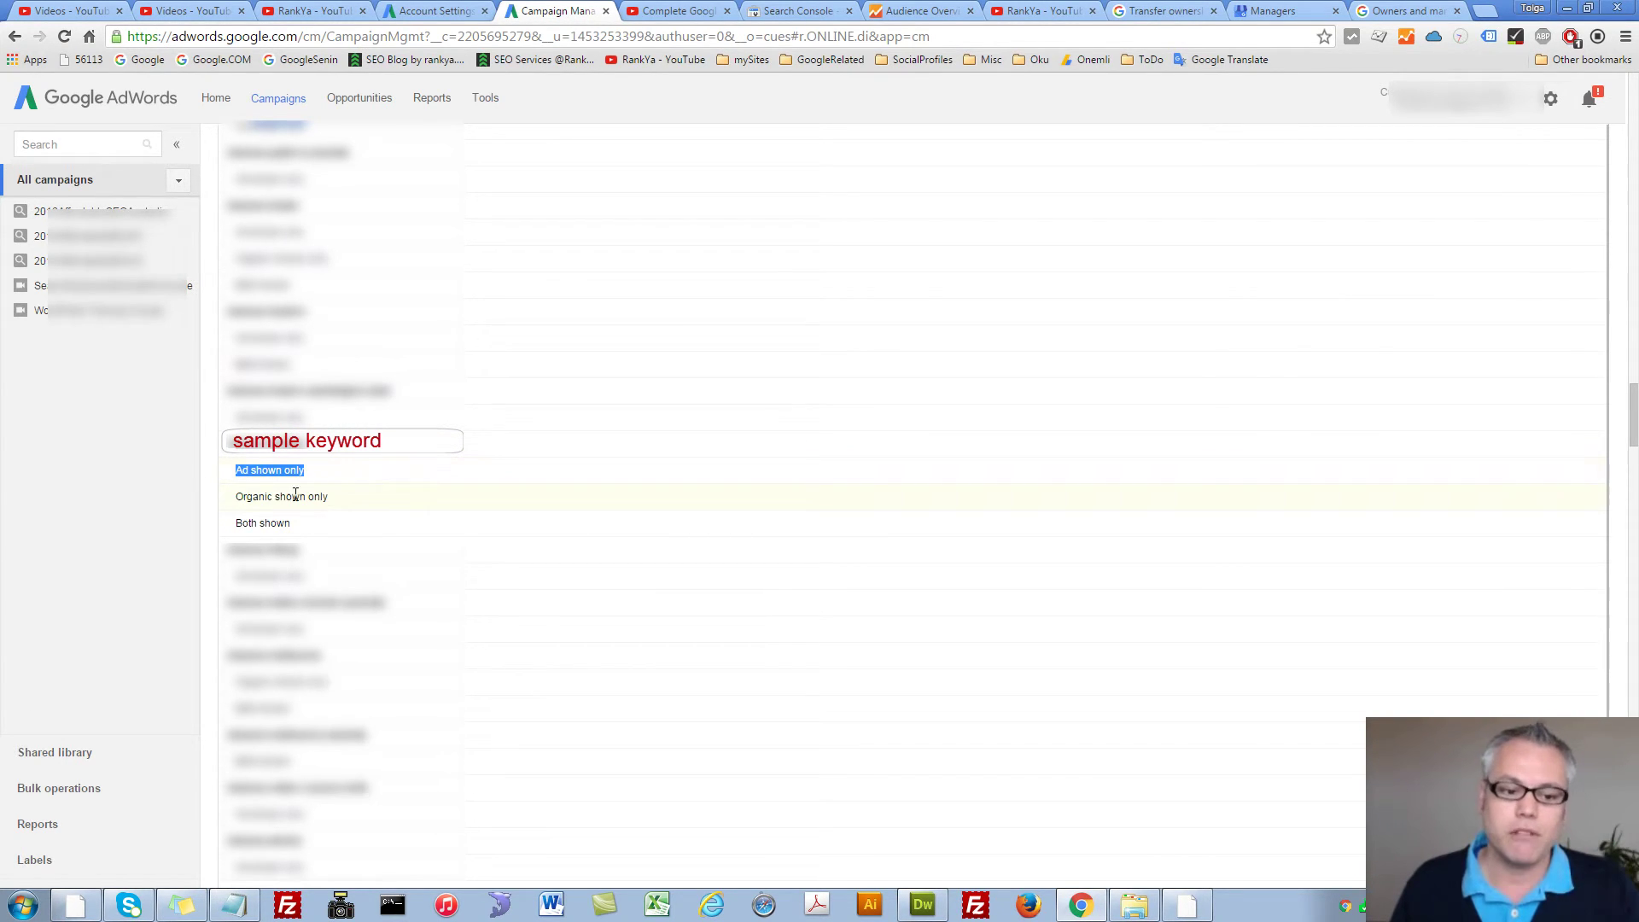
pyautogui.moveTo(237, 497); pyautogui.dragTo(341, 494)
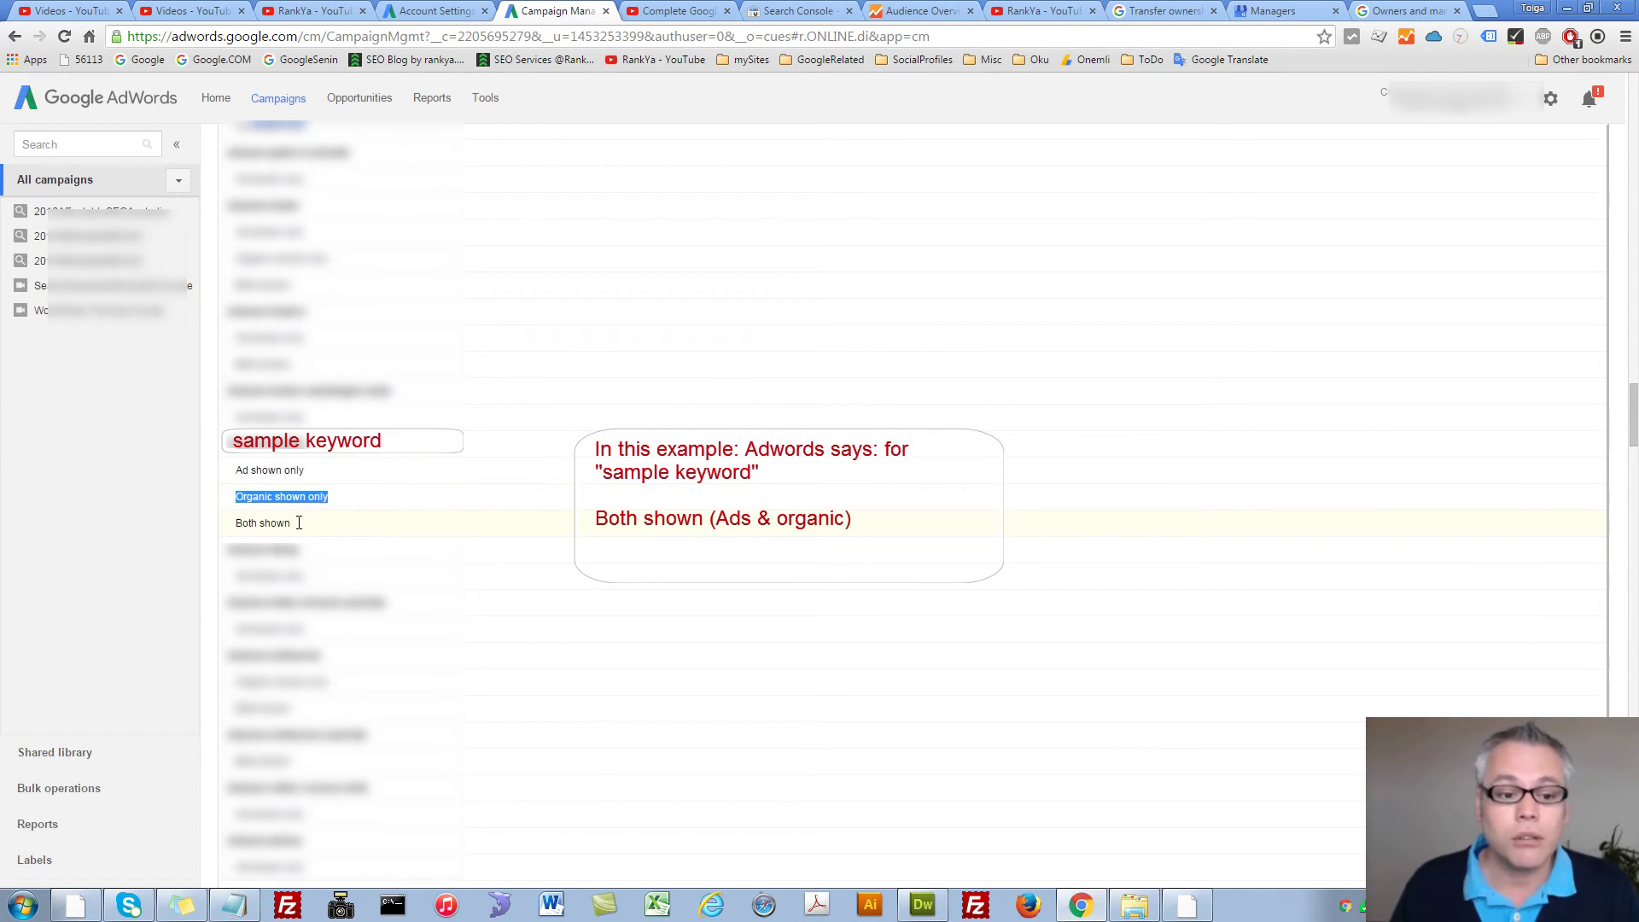
pyautogui.moveTo(236, 524); pyautogui.dragTo(338, 512)
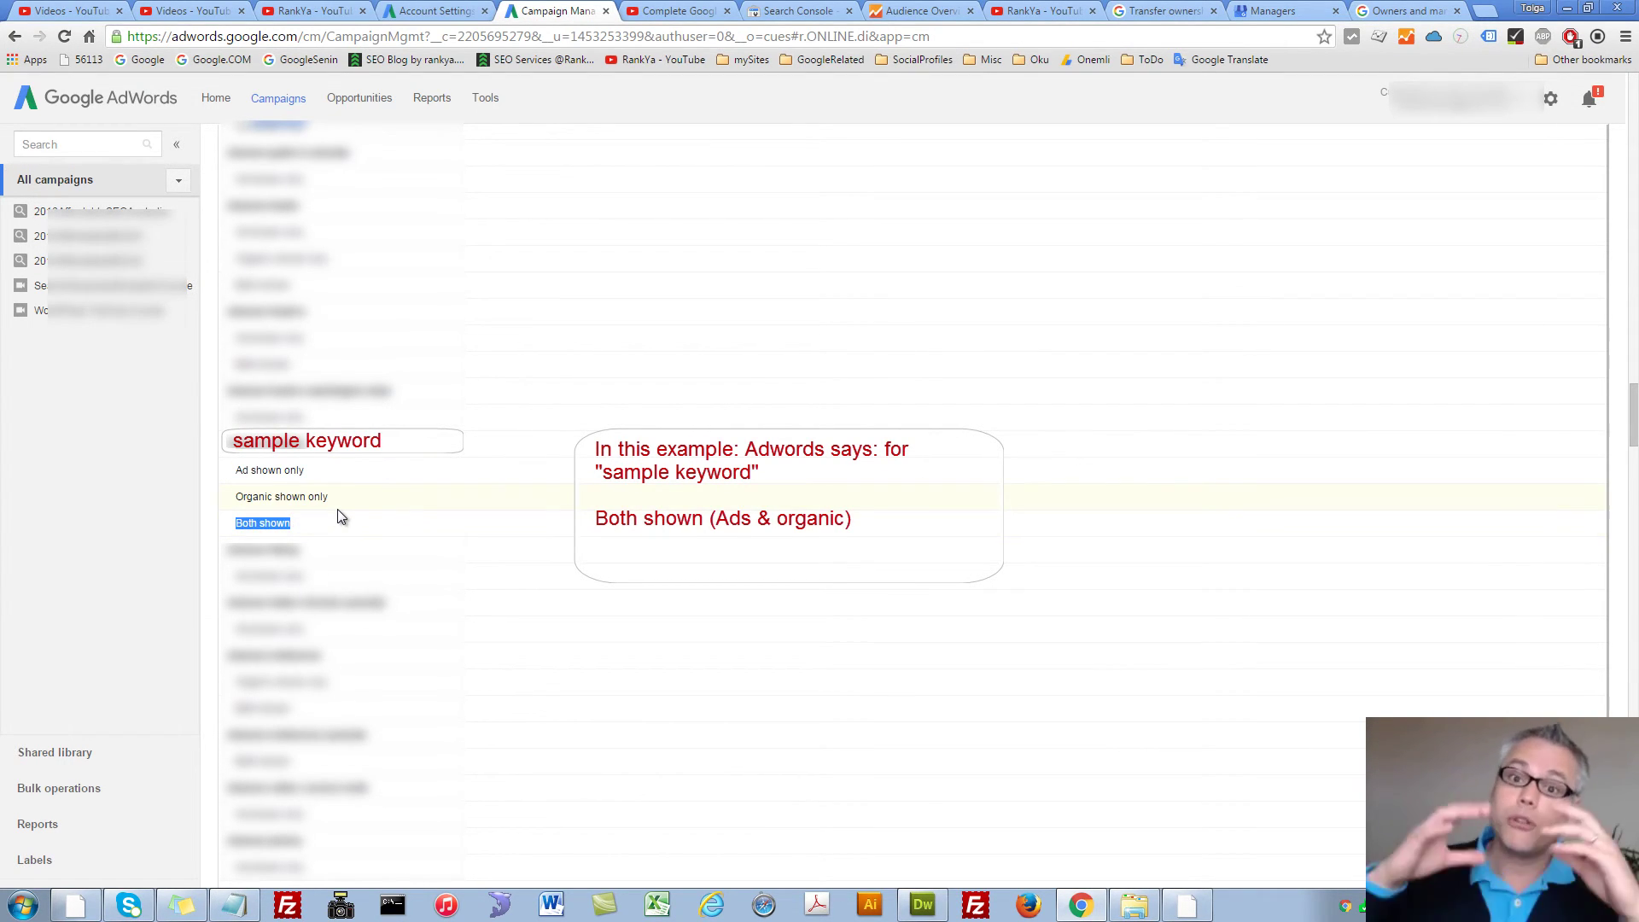
pyautogui.click(611, 522)
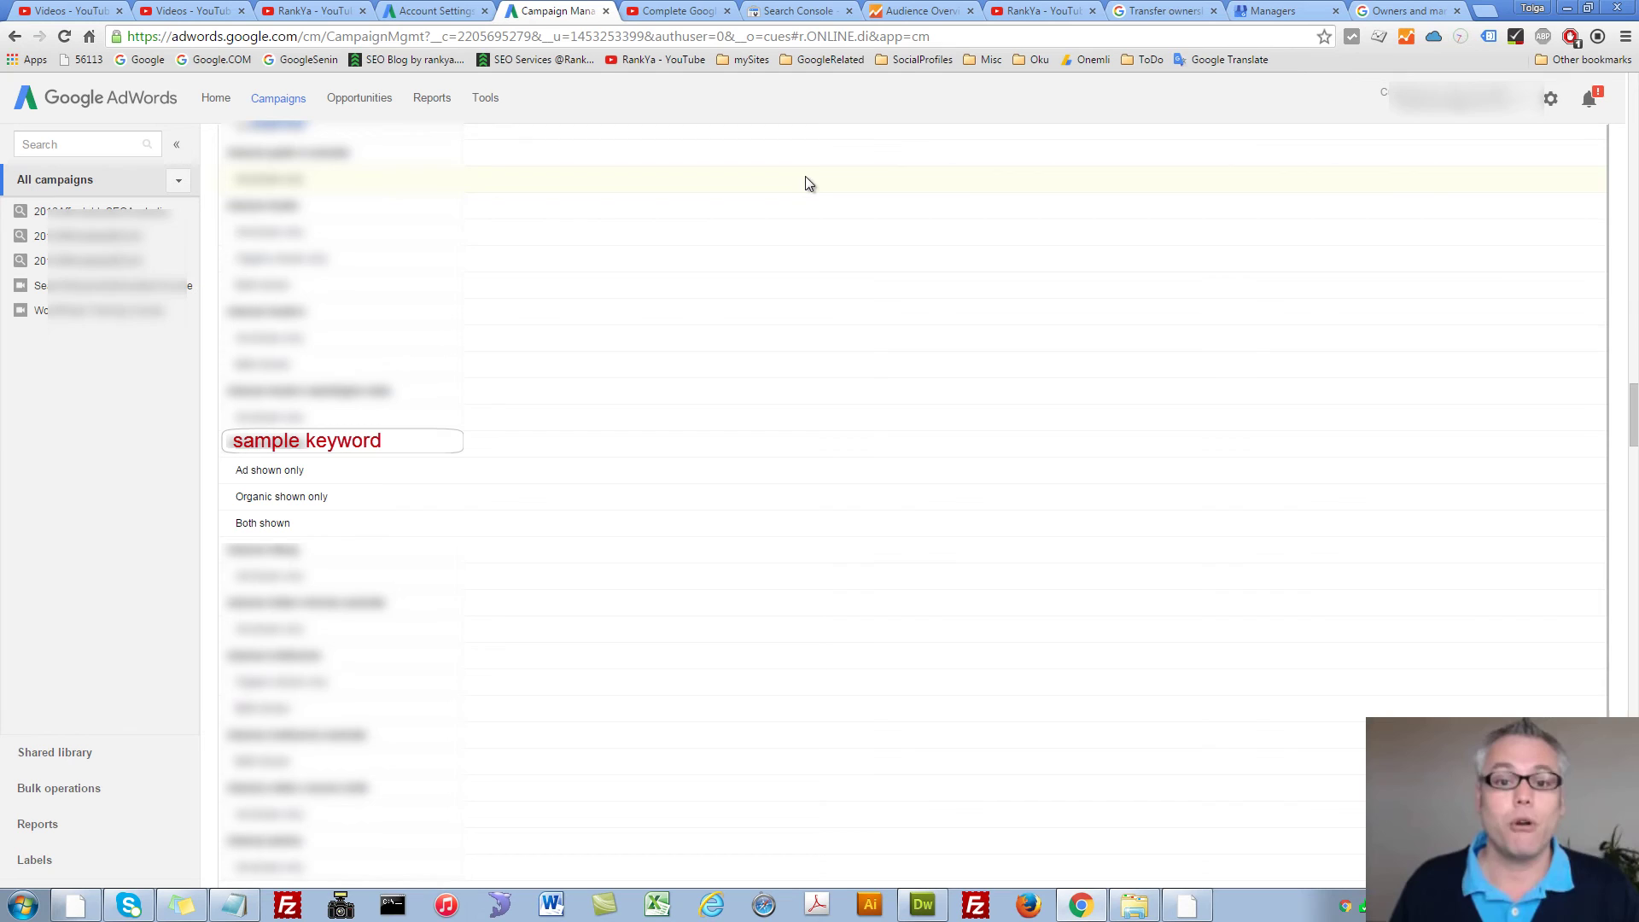
pyautogui.click(1039, 12)
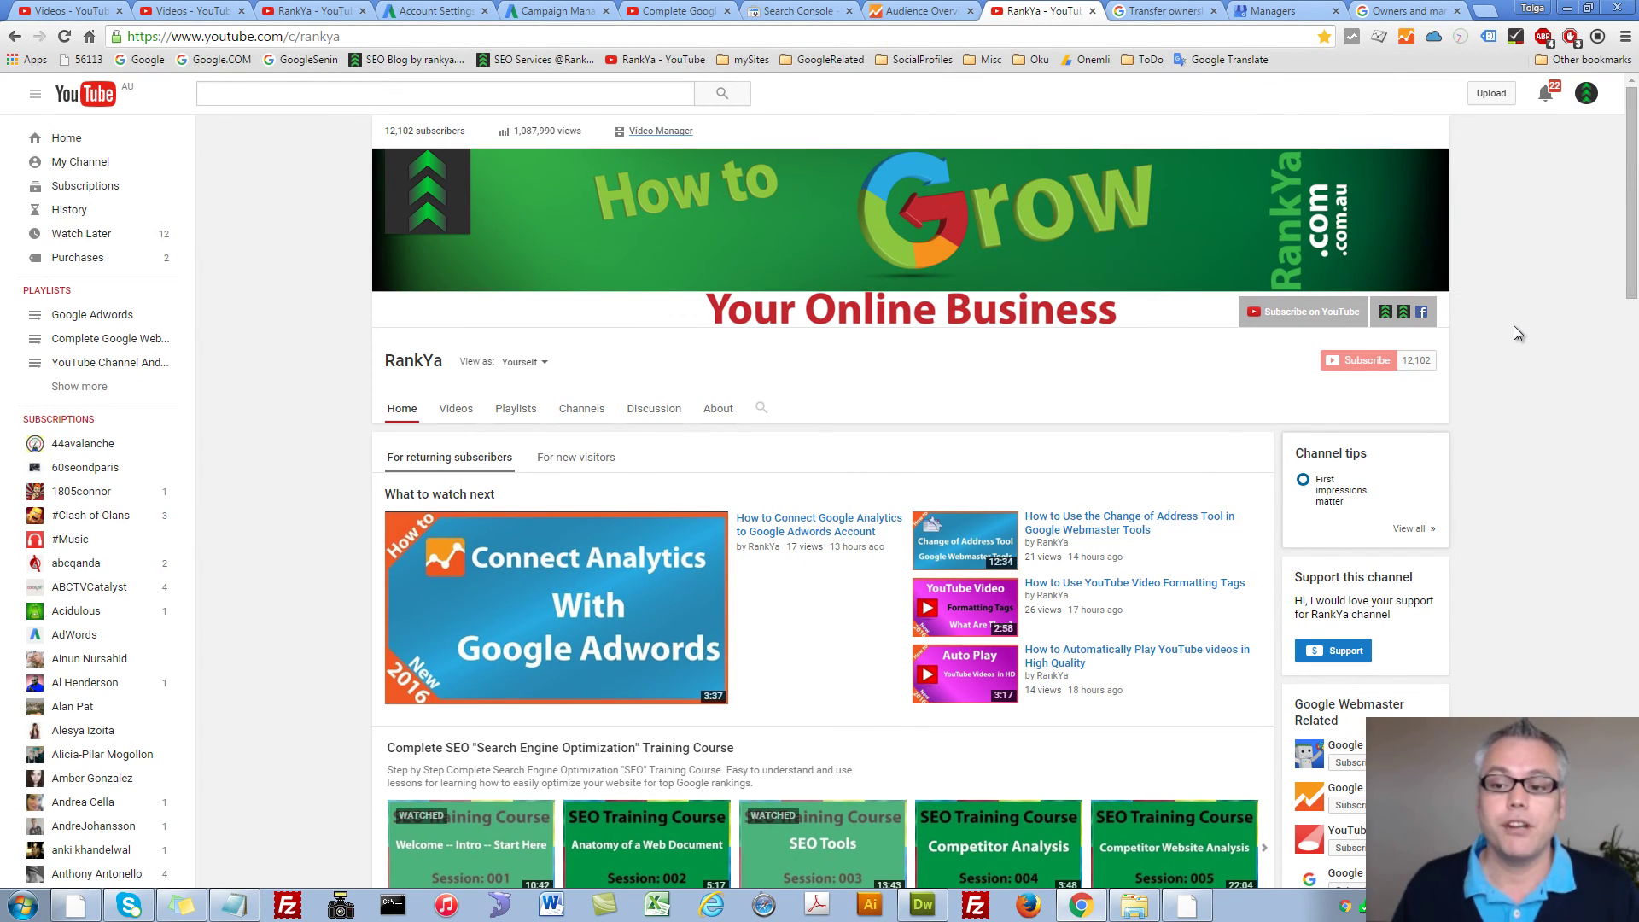